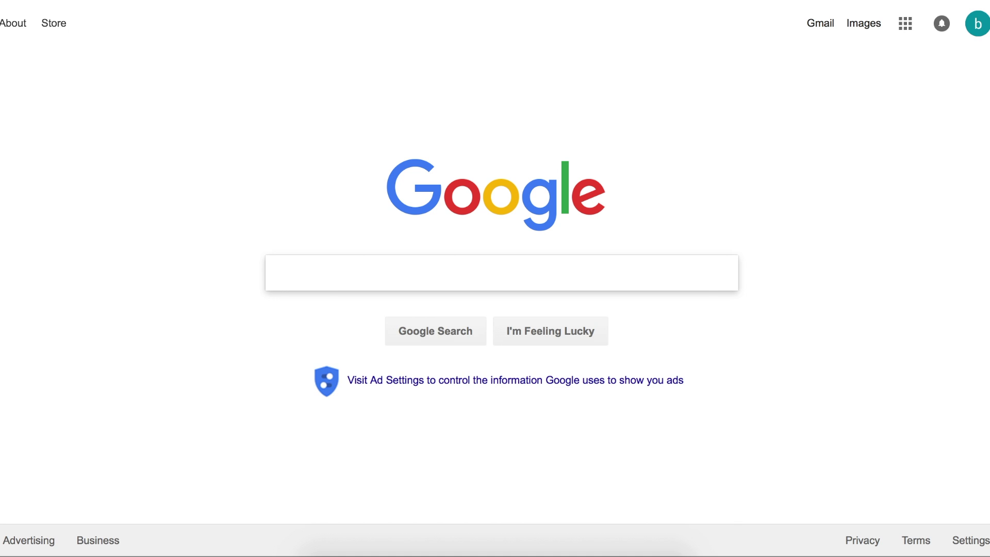
Step: Search Google for hostgator, open the official HostGator site and go to its Web Hosting plans
type("ho")
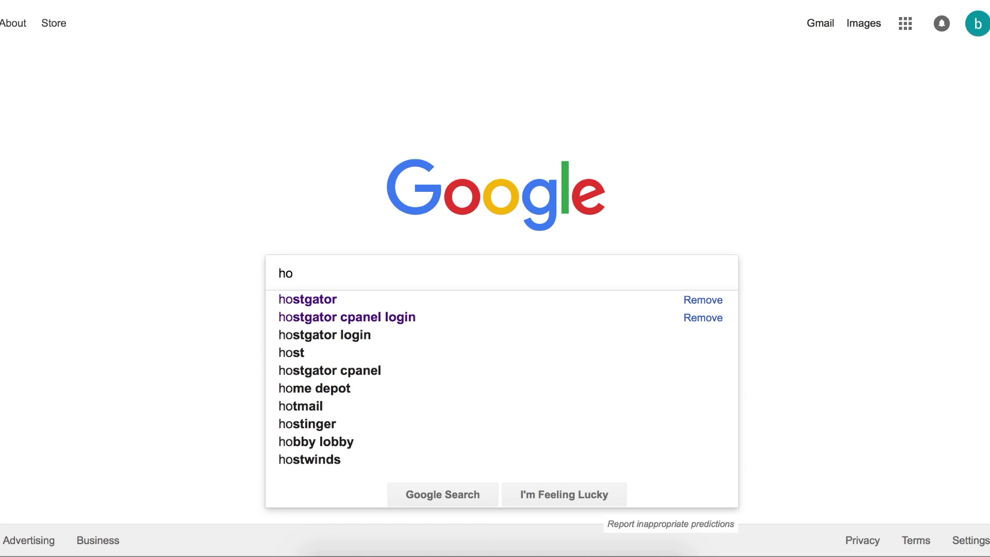
left_click(461, 299)
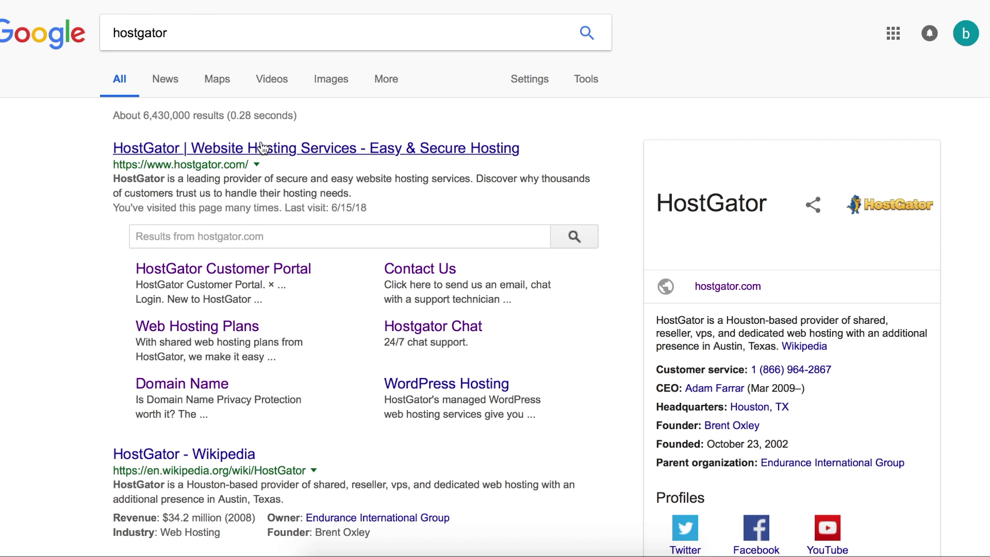
left_click(264, 149)
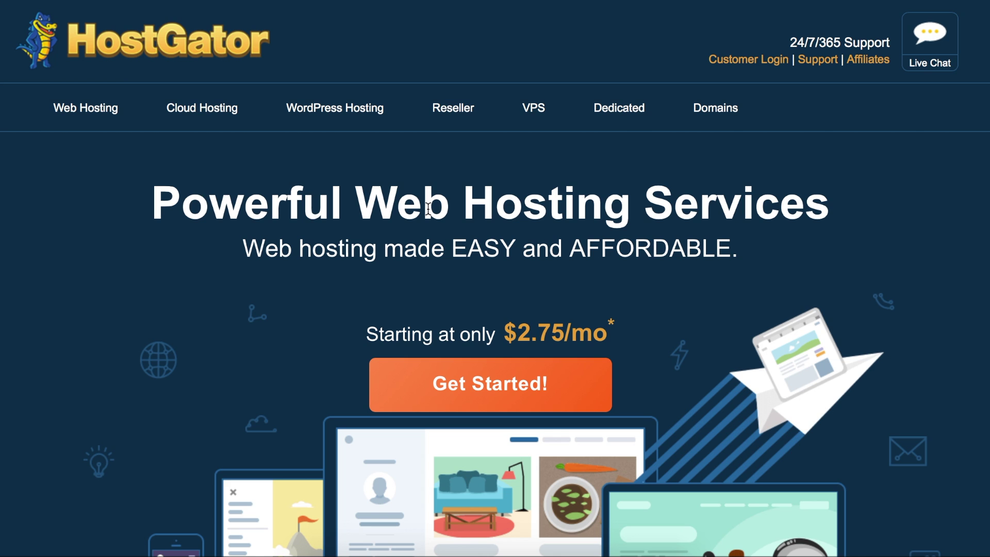
left_click(79, 113)
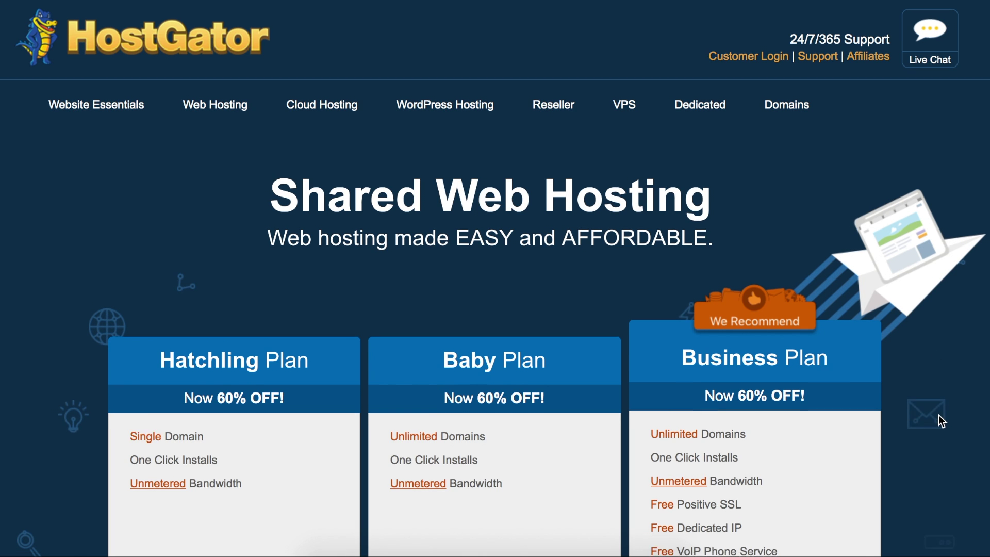
Step: Scroll to the Hatchling, Baby and Business plan cards and start ordering the Hatchling plan
scroll(939, 416, "down", 3)
scroll(940, 414, "down", 3)
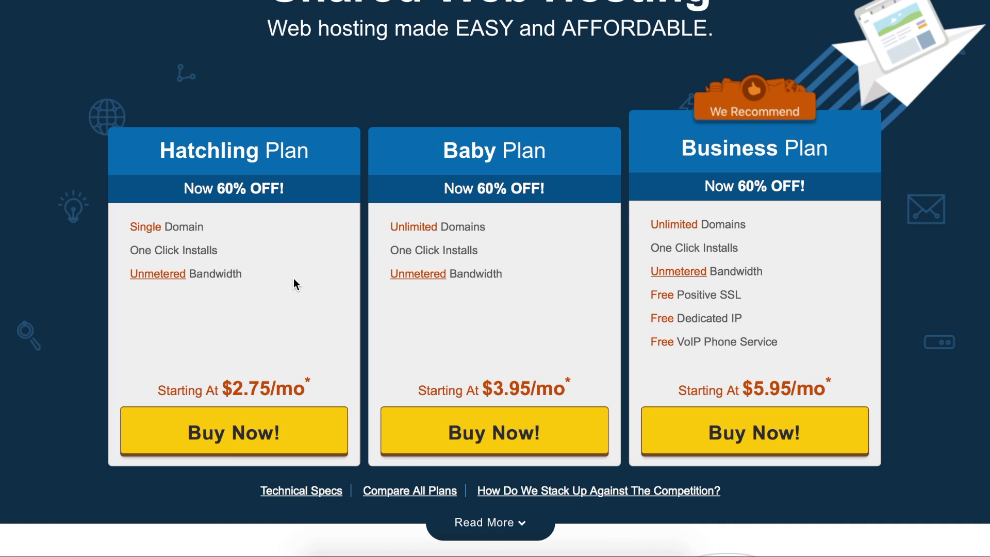
left_click(315, 427)
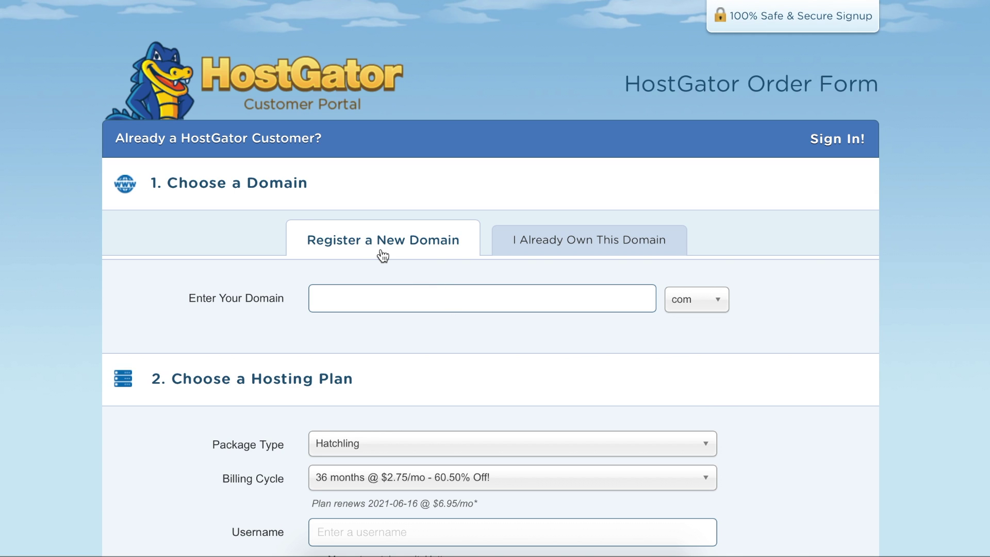
Step: Look at the I Already Own This Domain option, then return to Register a New Domain
left_click(583, 253)
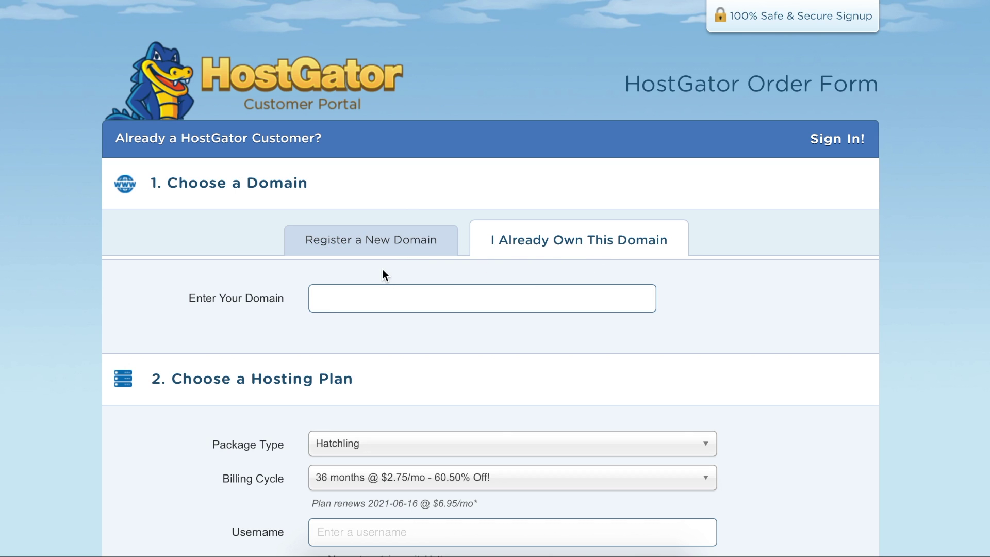
left_click(354, 305)
left_click(360, 247)
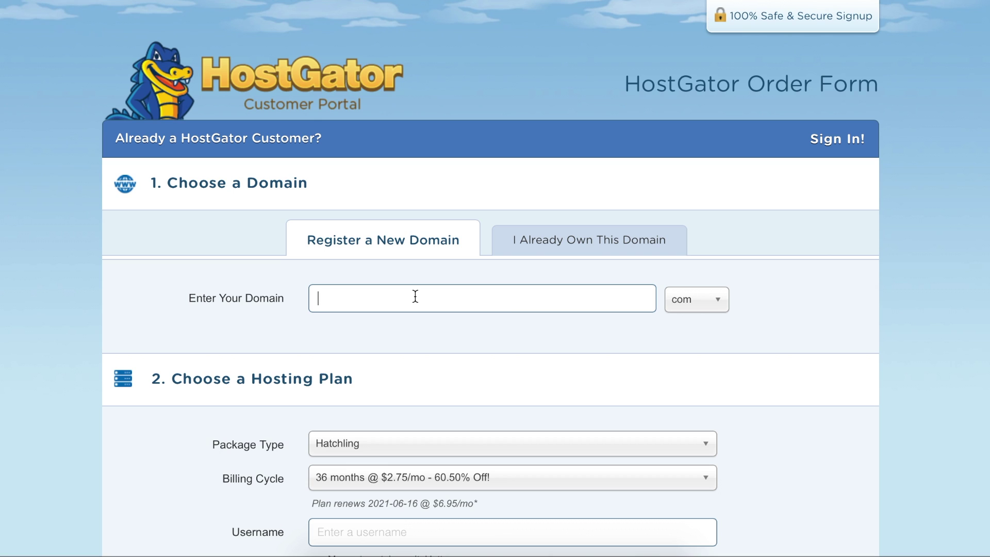
Step: Enter myfirstwebsitenoob with the .com extension and add it as the primary domain at $12.95/yr
left_click(416, 296)
type("myfirstwebsite")
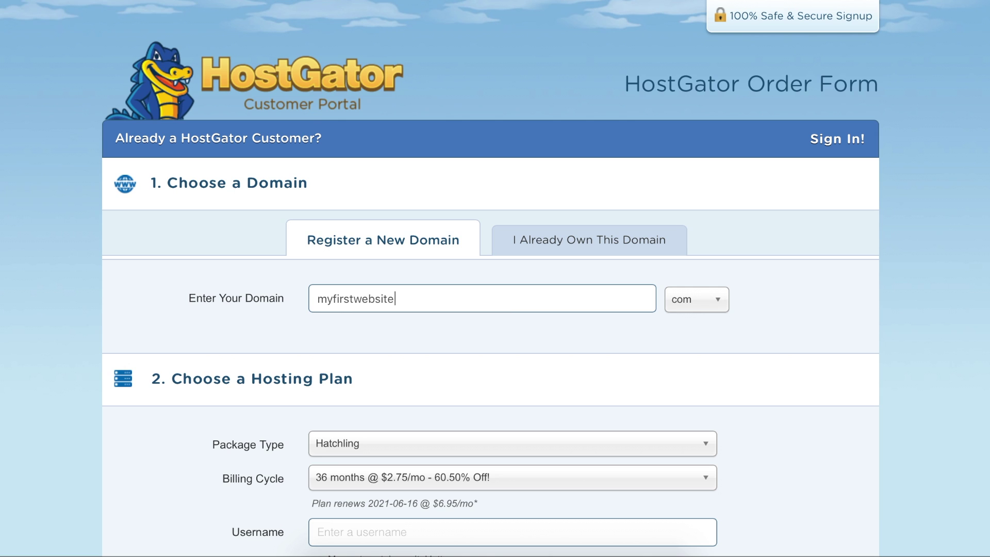
type("noob")
left_click(716, 302)
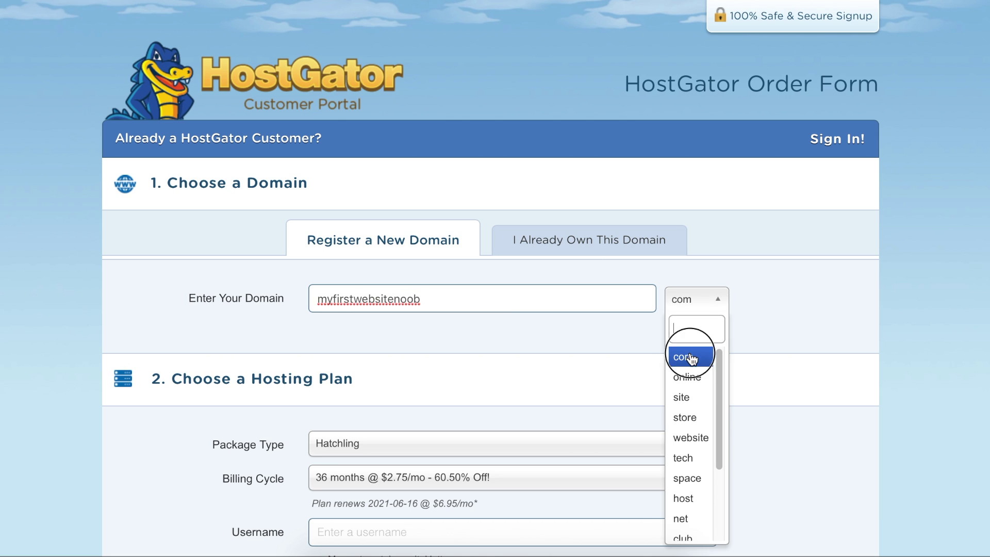
left_click(690, 358)
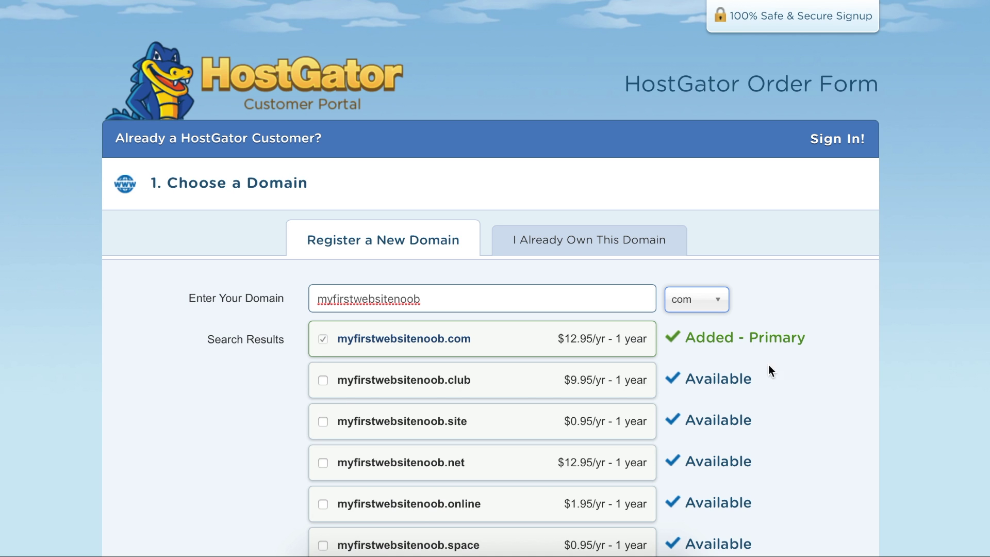
scroll(764, 411, "down", 2)
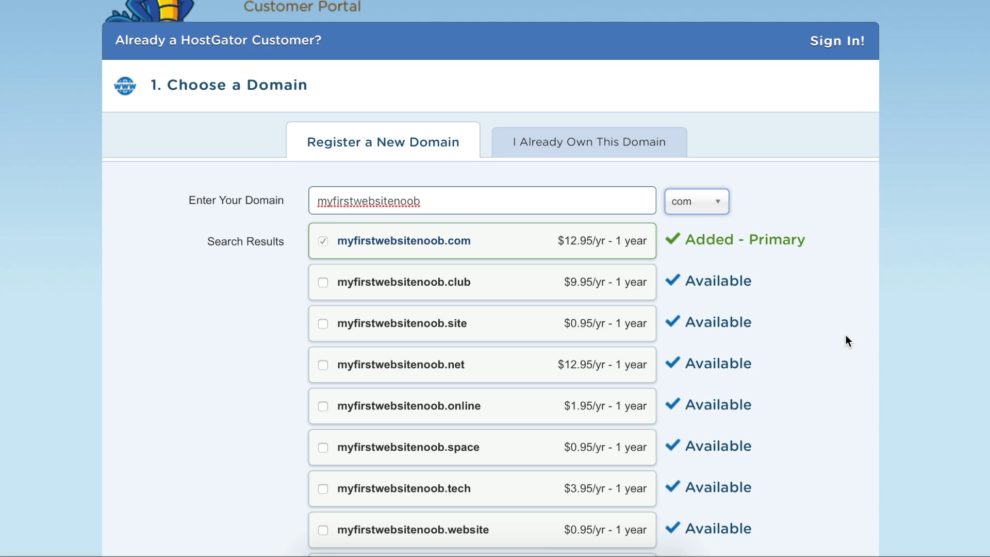
left_click(834, 321)
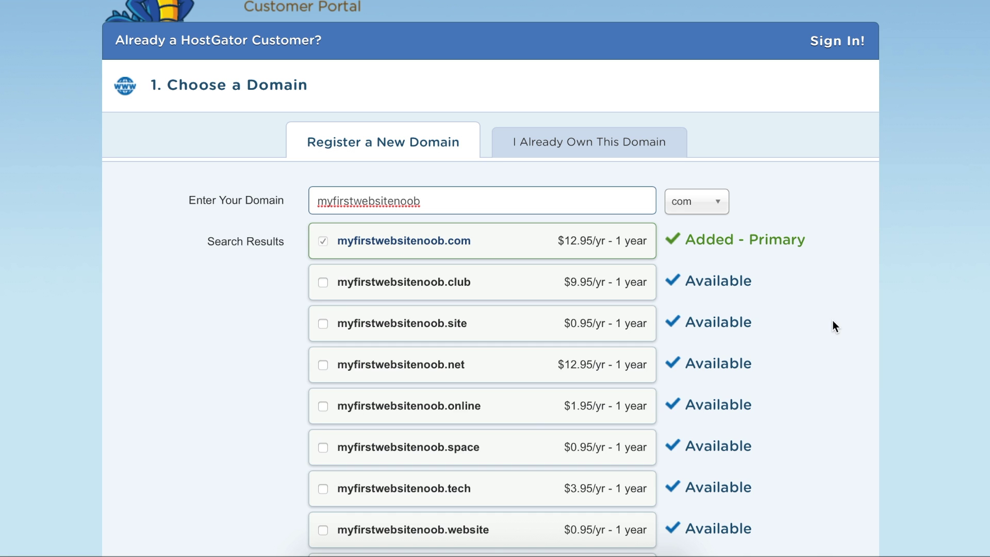
Step: Scroll past the other domain extensions and Domain Privacy Protection to Choose a Hosting Plan
scroll(766, 350, "down", 3)
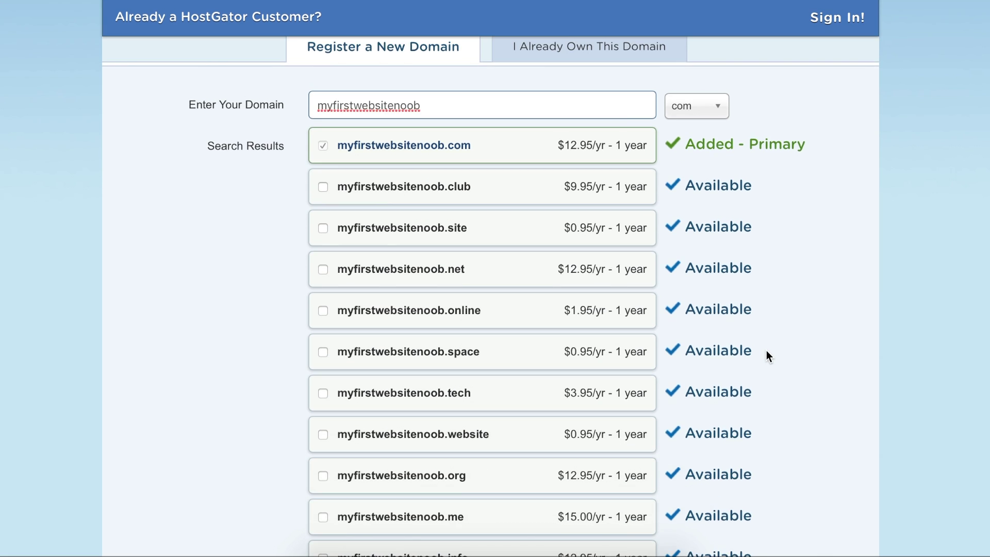
scroll(769, 356, "down", 7)
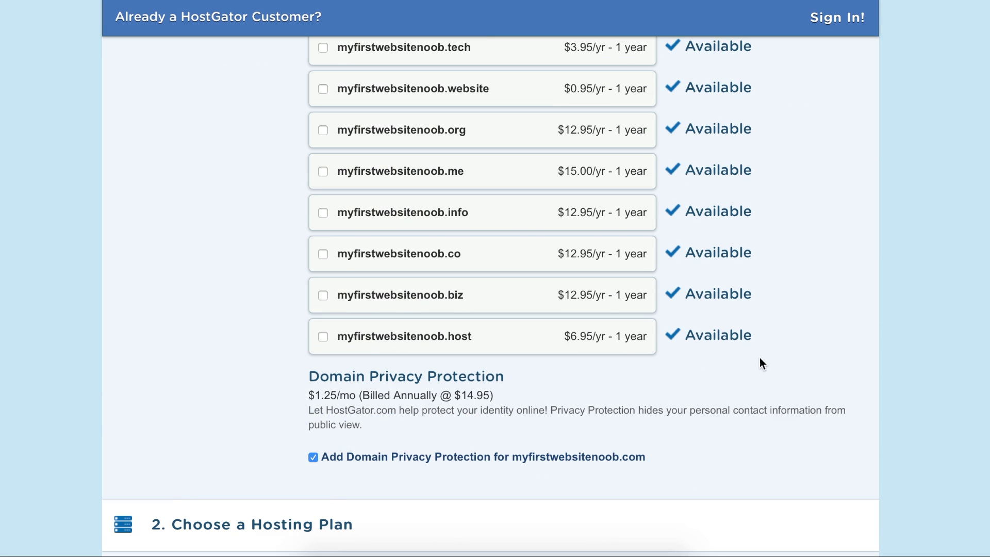
scroll(758, 366, "down", 1)
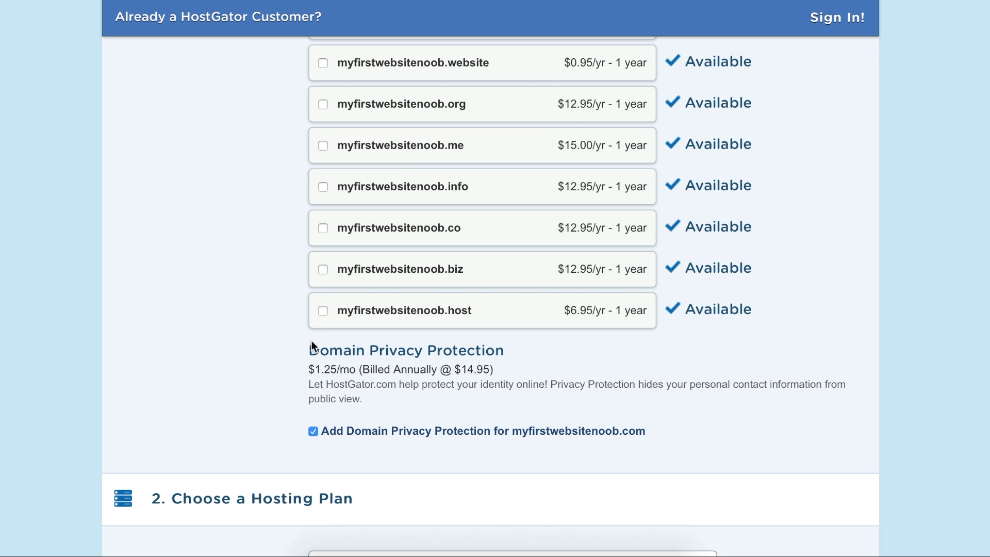
scroll(491, 392, "down", 5)
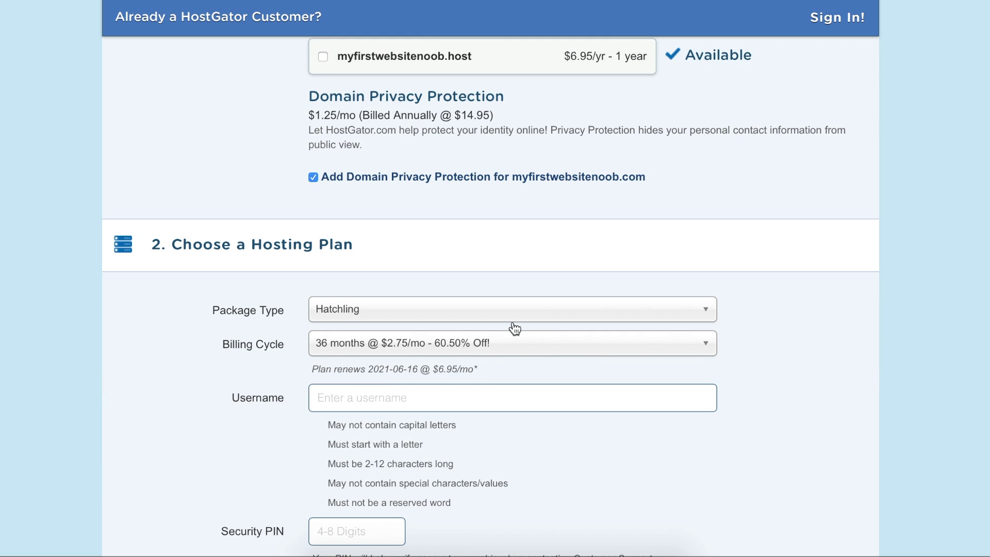
scroll(514, 328, "down", 1)
Step: Keep the Hatchling package and switch the billing cycle to 1 month at $10.95/mo
left_click(505, 288)
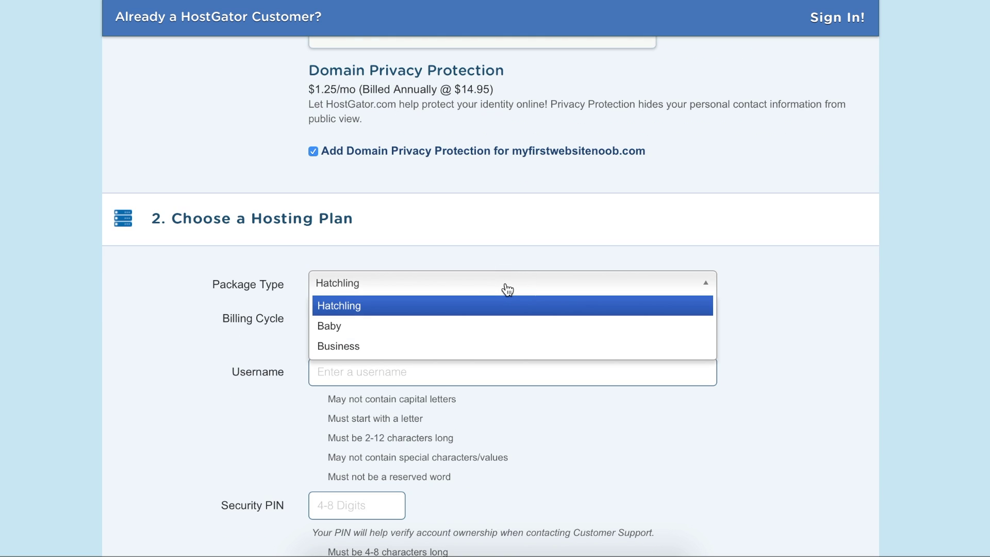
left_click(450, 306)
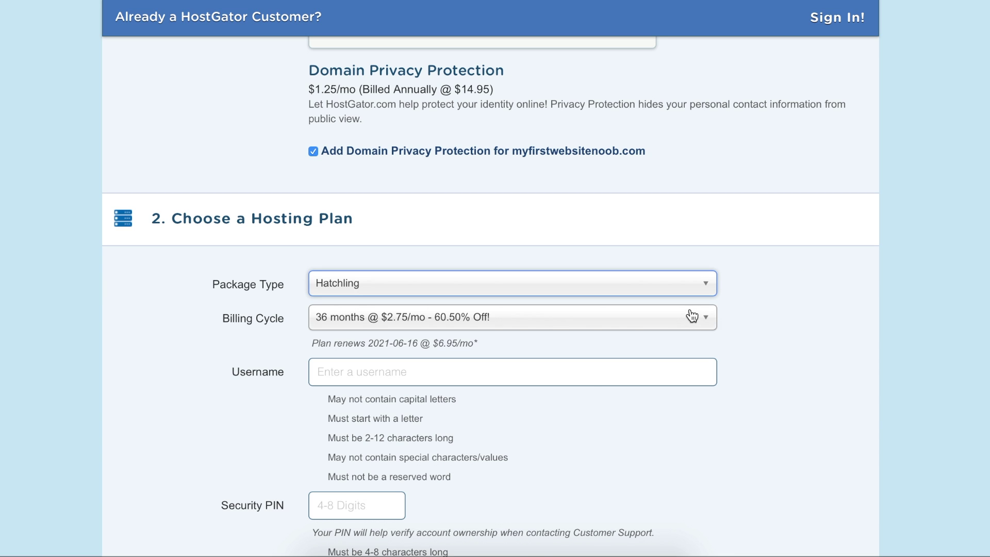
left_click(703, 326)
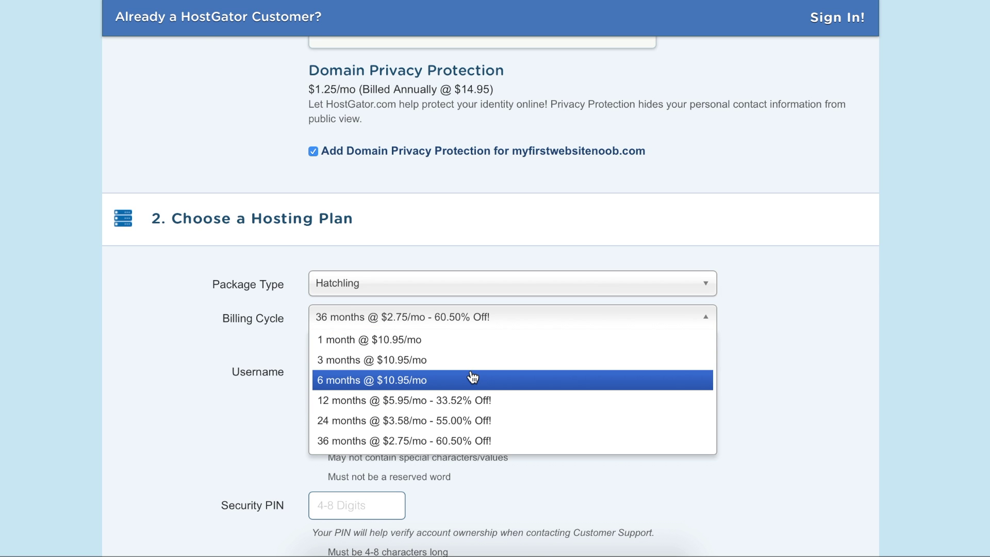
left_click(432, 343)
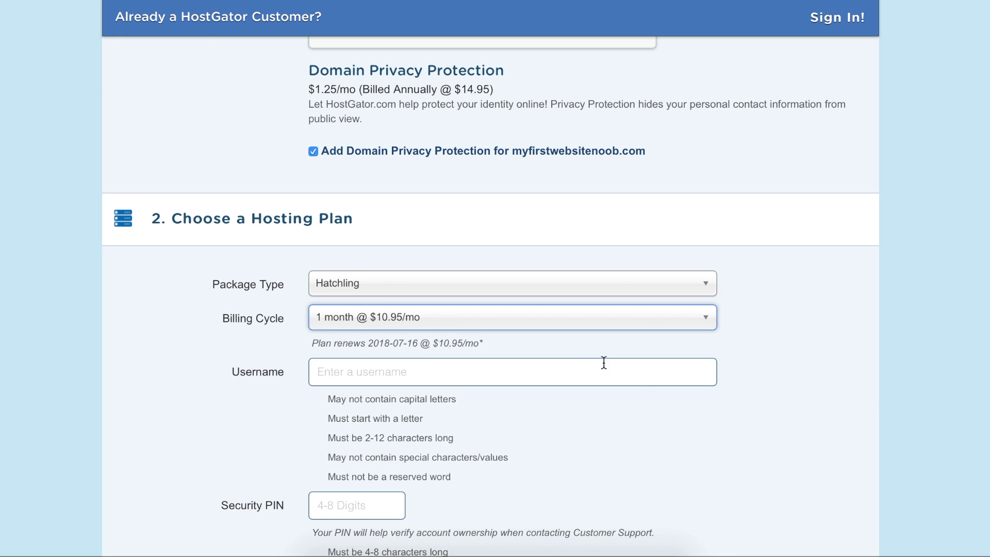
left_click(468, 378)
Step: Scroll through Security PIN and billing info to the SiteLock and CodeGuard add-on services
scroll(472, 481, "down", 1)
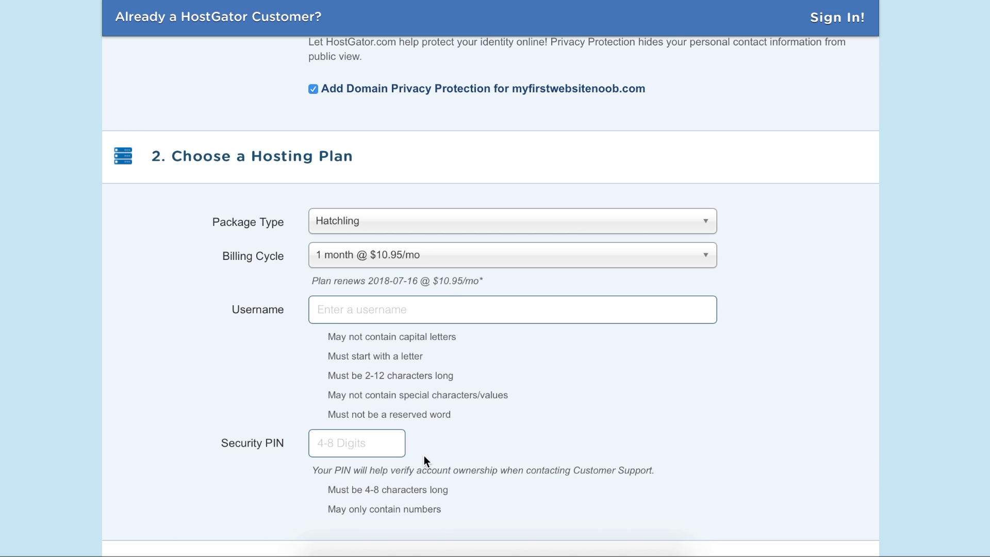
scroll(434, 455, "down", 2)
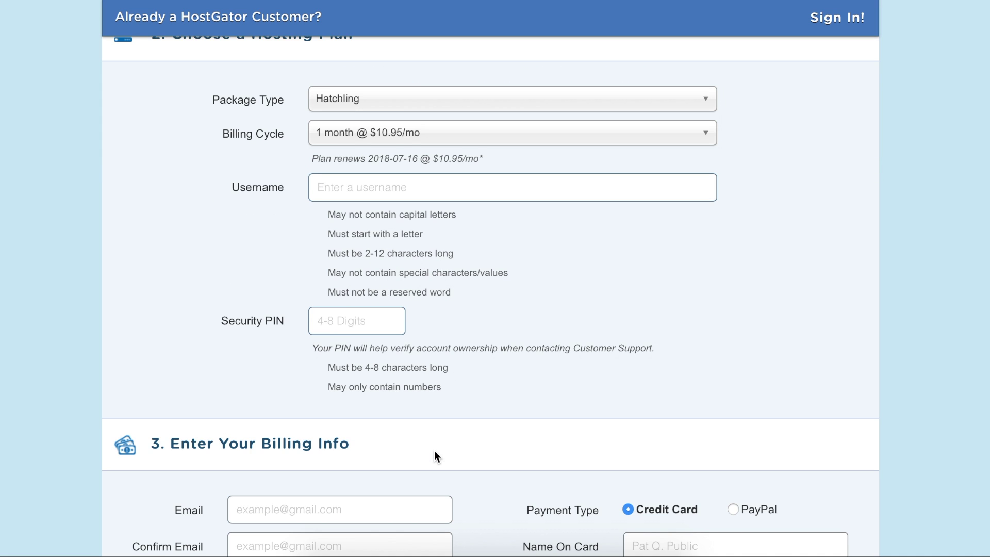
scroll(435, 456, "down", 3)
scroll(434, 450, "down", 1)
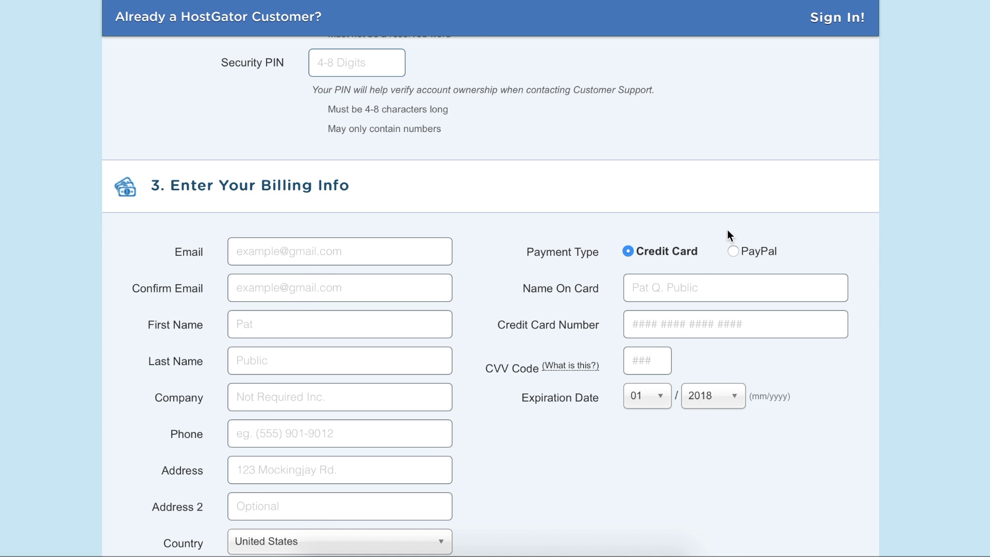
scroll(547, 432, "down", 1)
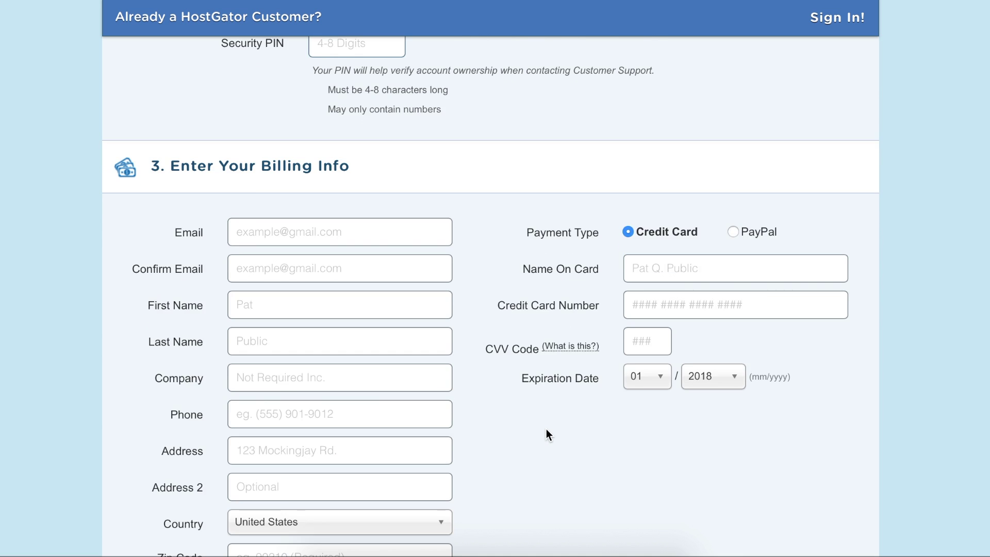
scroll(546, 430, "down", 10)
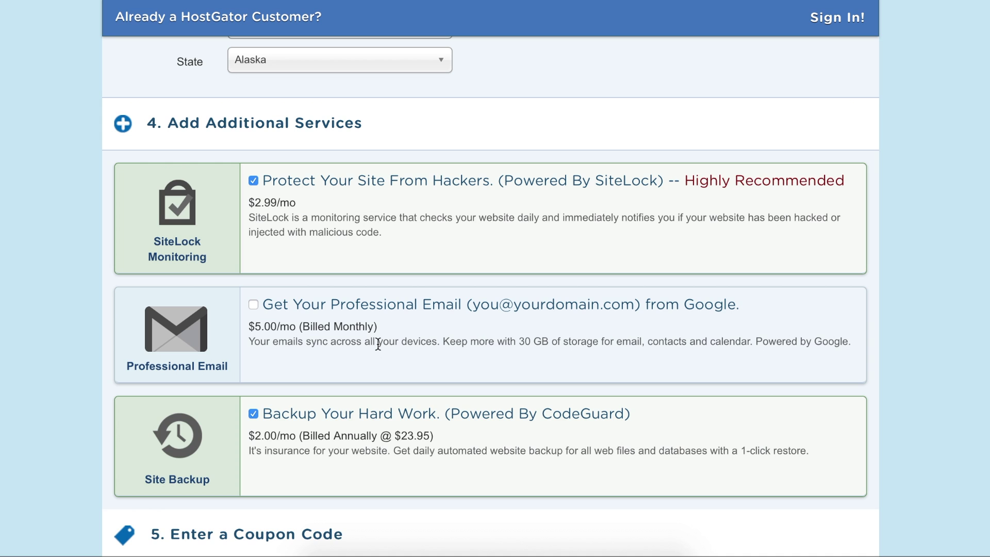
Step: Scroll down to the validated SHARED3660 coupon and the start of Review Order Details
scroll(880, 350, "down", 3)
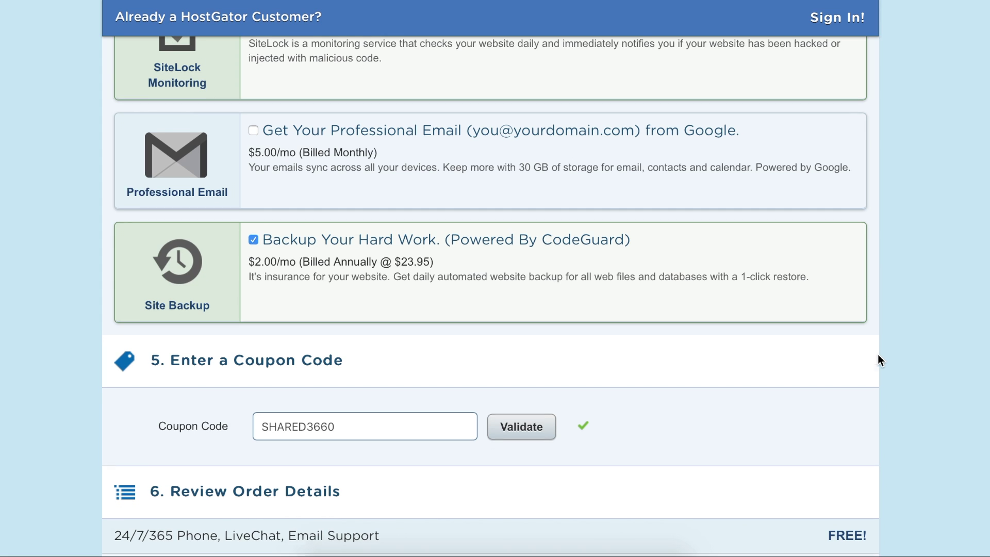
scroll(879, 356, "down", 6)
Step: Untick Domain Privacy Protection for the myfirstwebsitenoob.com domain
scroll(877, 355, "up", 20)
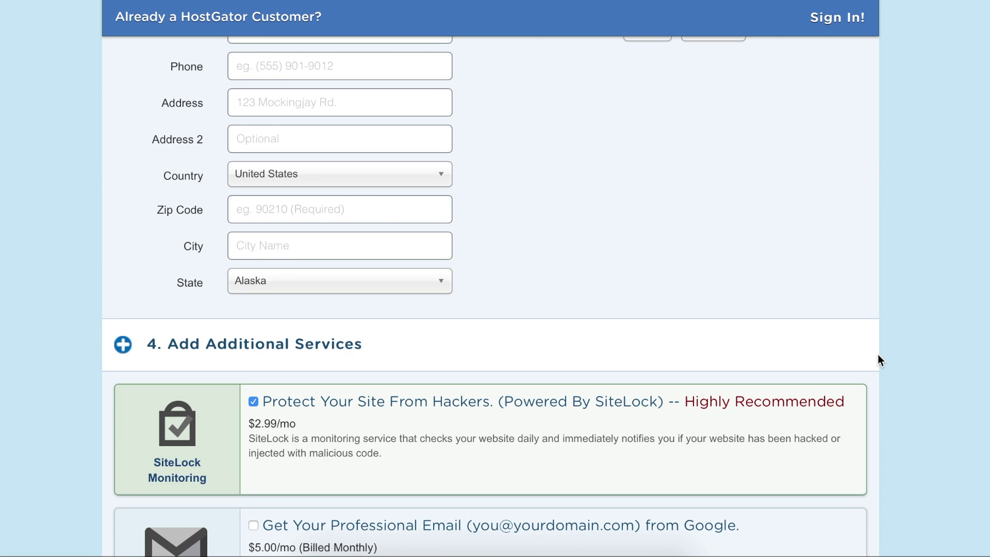
scroll(366, 335, "up", 3)
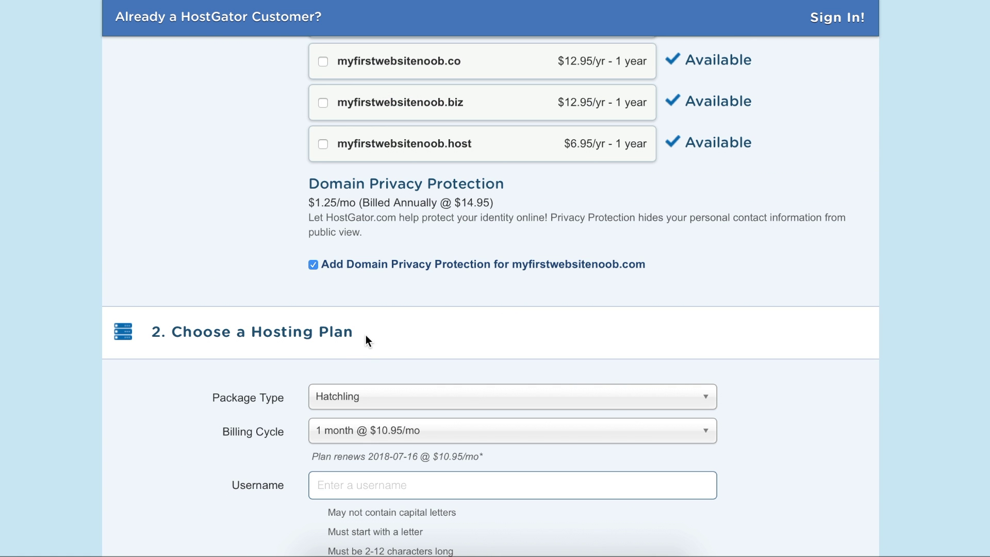
left_click(314, 264)
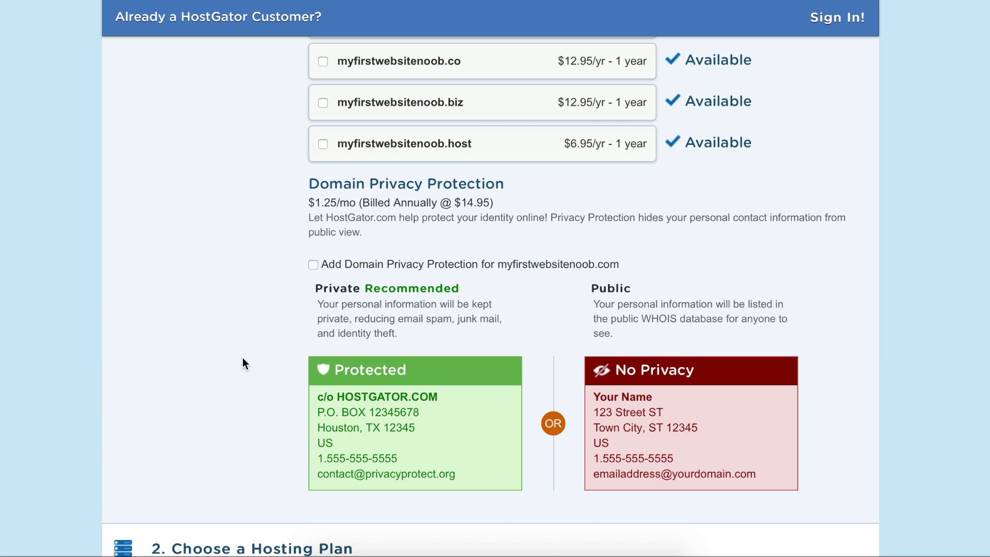
Step: Untick the SiteLock monitoring and CodeGuard site backup add-ons
scroll(253, 353, "down", 3)
scroll(253, 353, "down", 12)
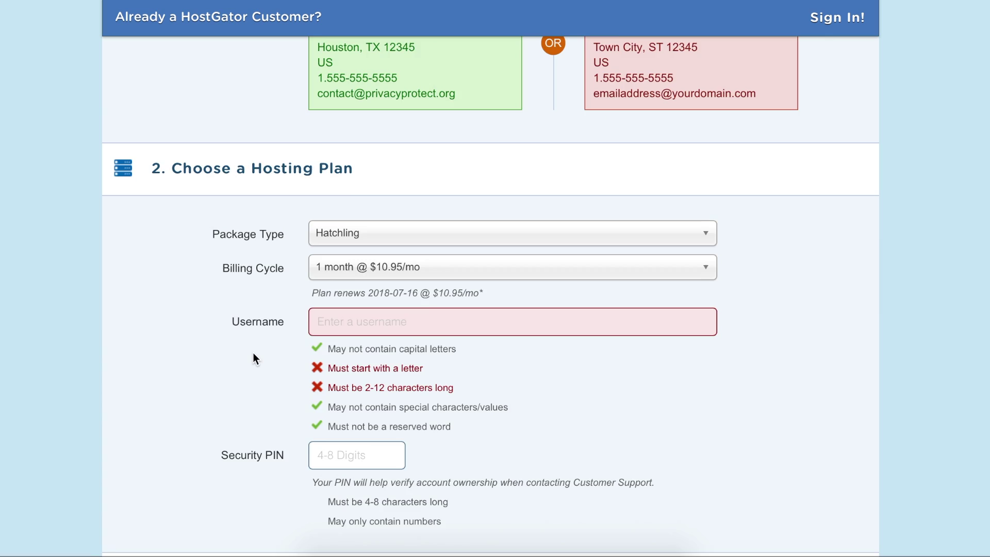
scroll(252, 354, "down", 6)
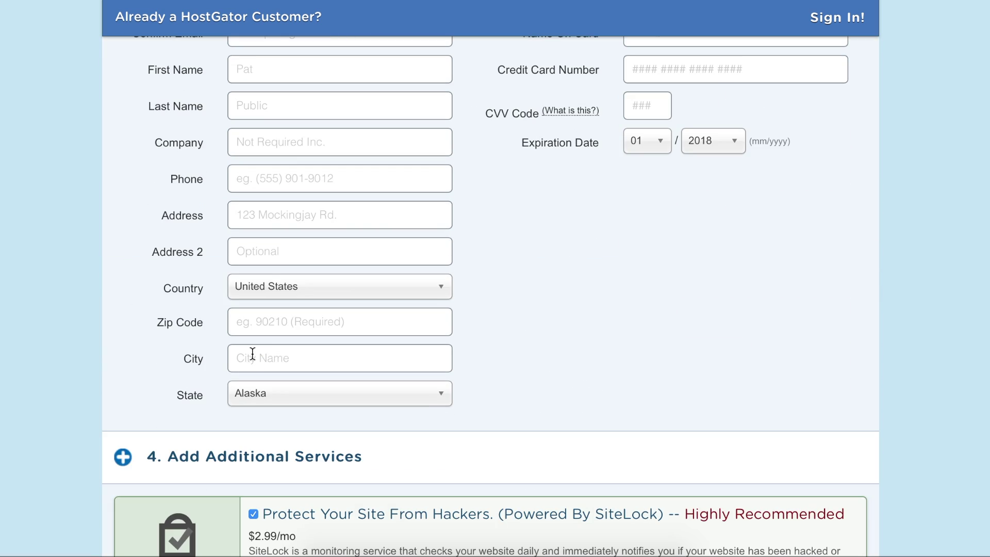
scroll(252, 354, "up", 2)
scroll(252, 354, "down", 1)
scroll(252, 354, "down", 5)
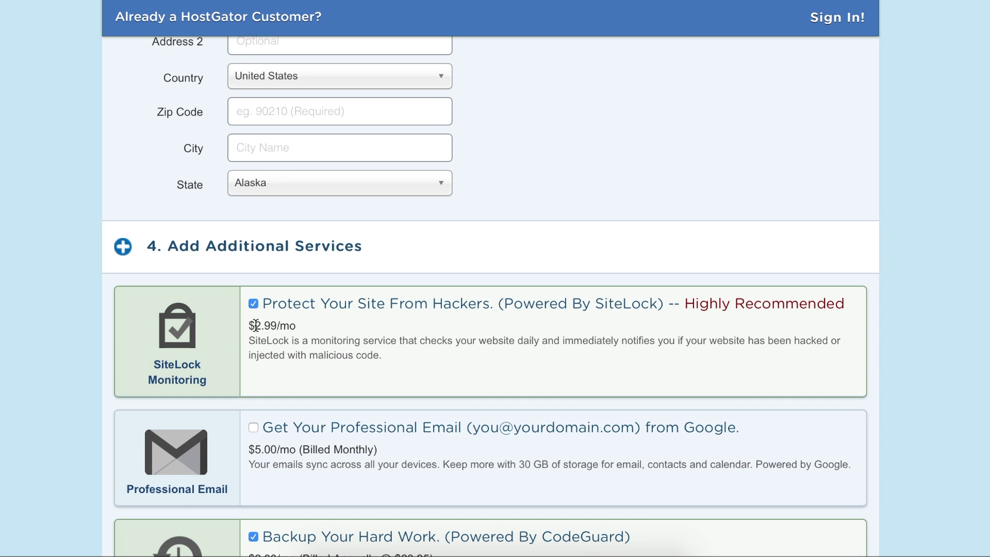
left_click(254, 303)
scroll(258, 322, "down", 3)
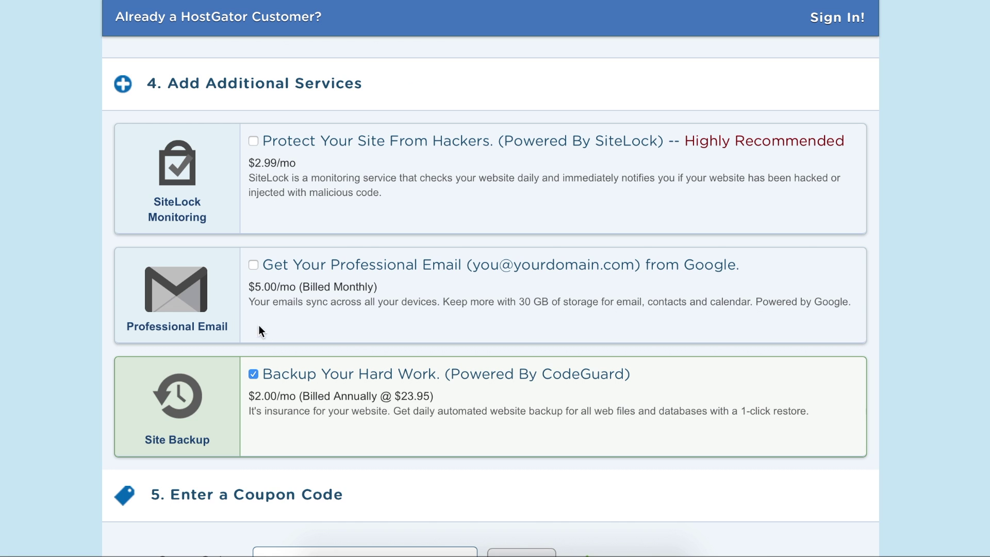
left_click(257, 369)
scroll(309, 371, "down", 3)
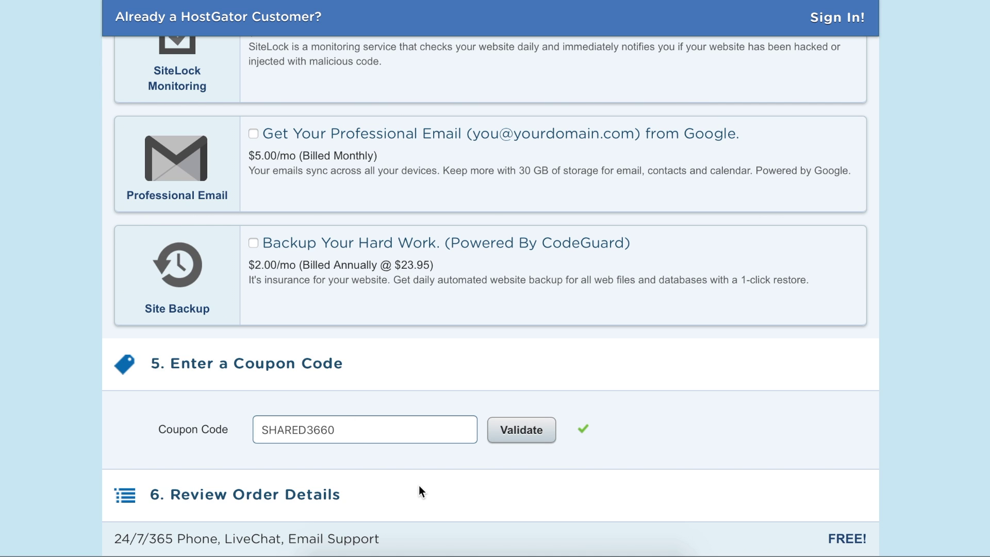
scroll(419, 487, "down", 1)
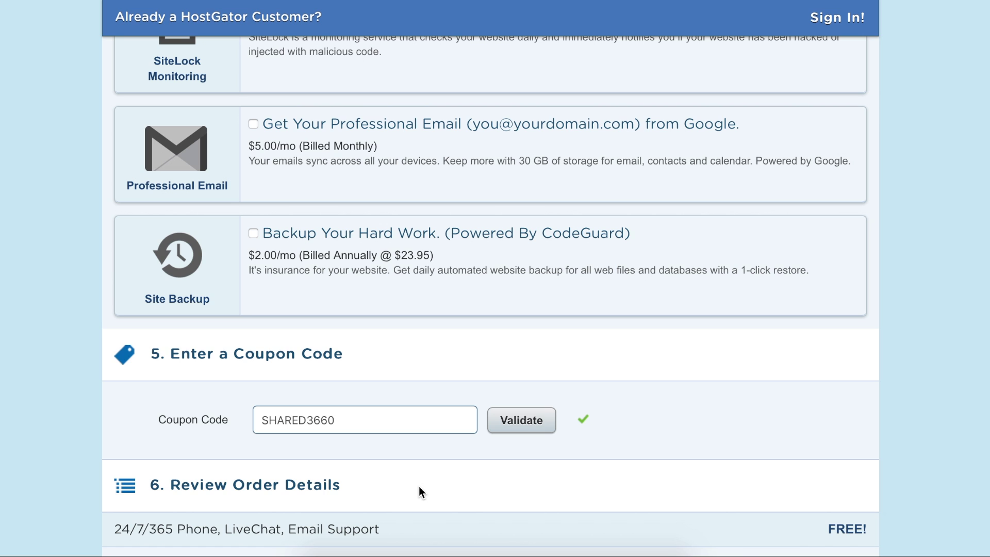
Step: Tick the Terms of Service agreement checkbox above Checkout Now! for the $23.90 order
scroll(400, 489, "down", 2)
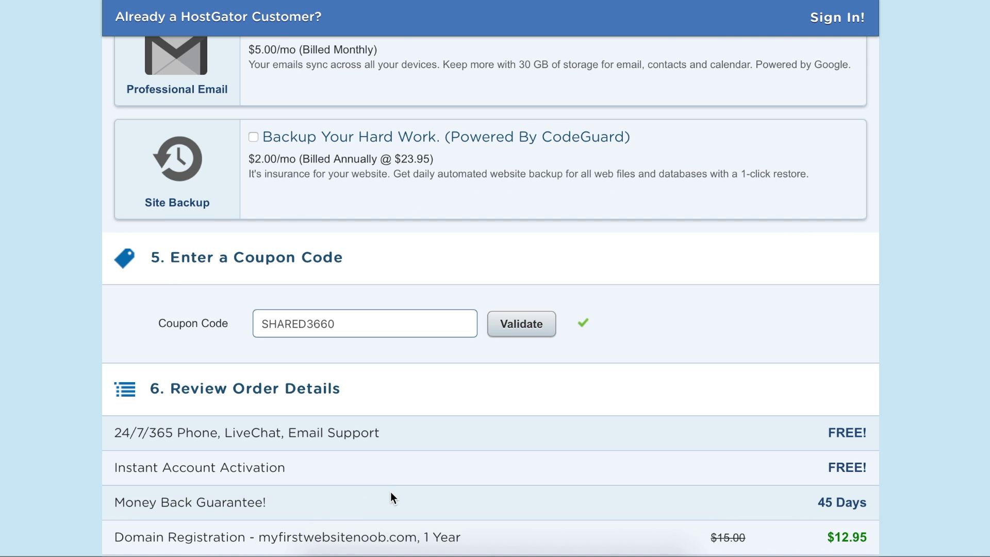
scroll(391, 493, "down", 1)
scroll(391, 493, "down", 3)
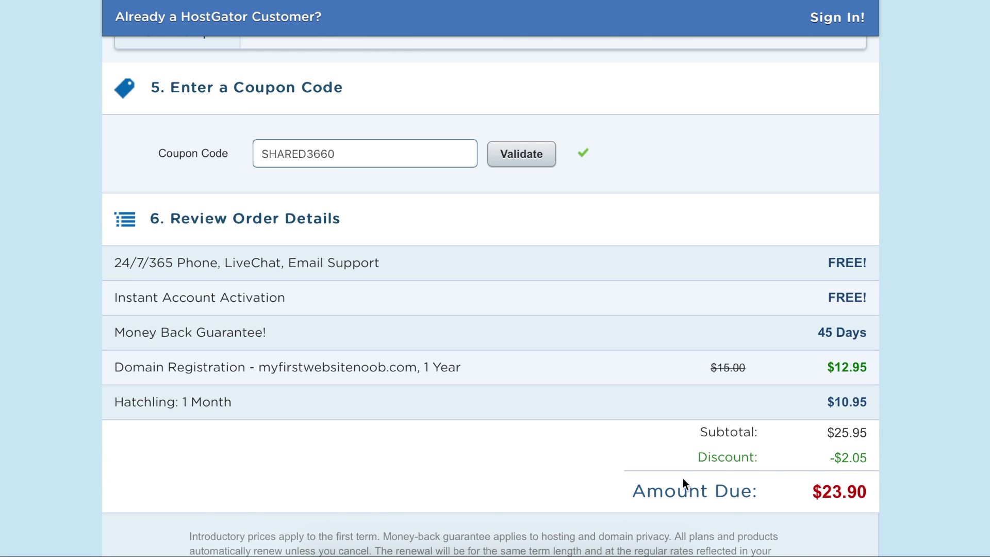
scroll(684, 483, "down", 1)
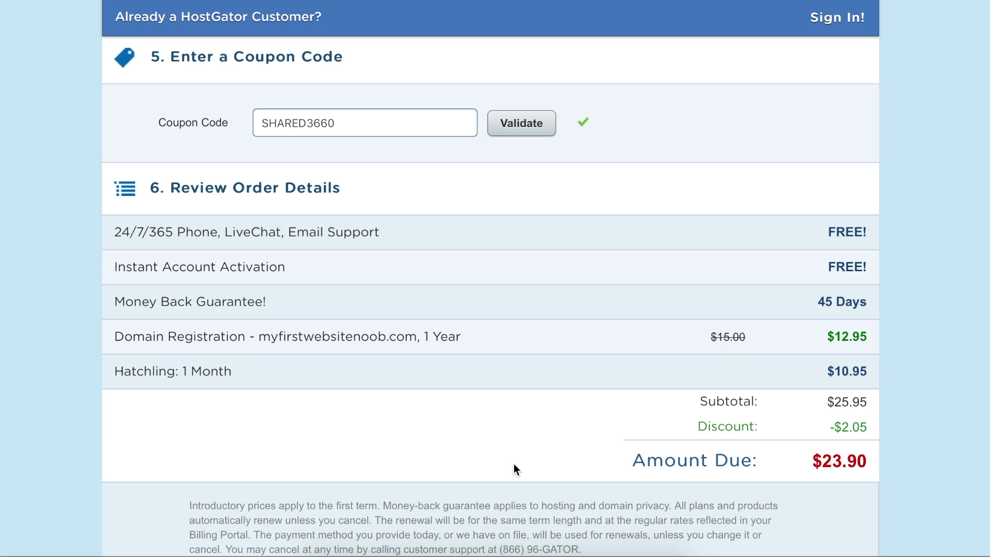
scroll(513, 463, "down", 3)
scroll(513, 463, "down", 1)
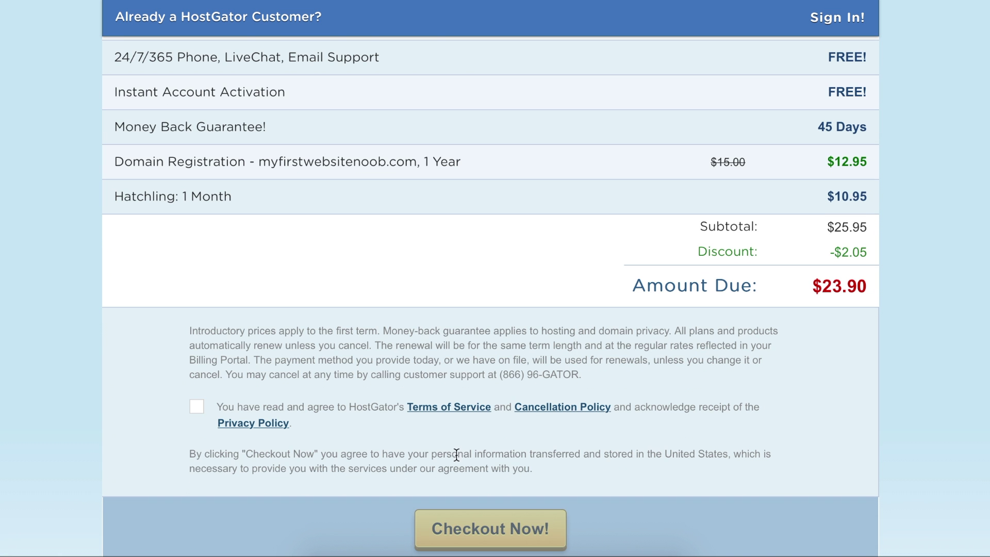
left_click(196, 407)
scroll(222, 475, "down", 3)
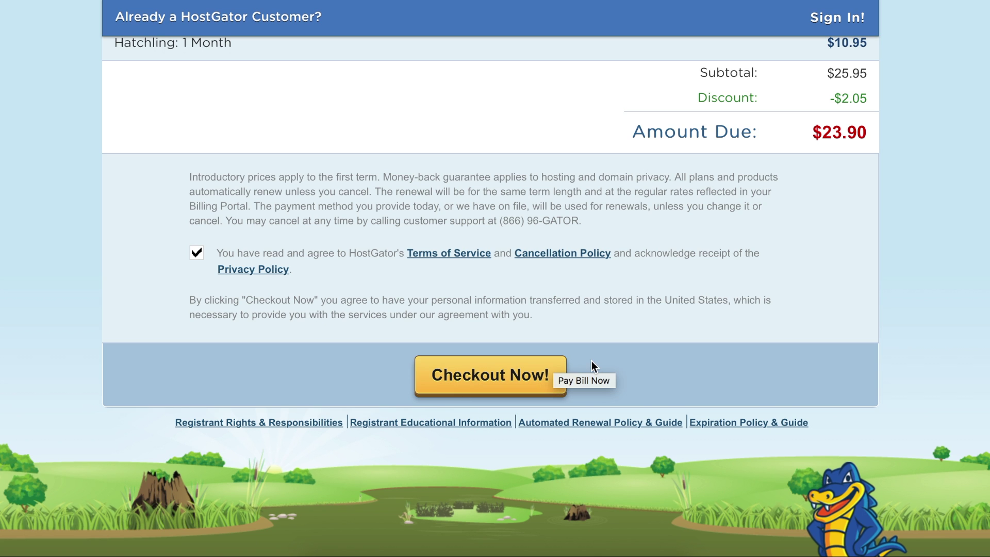
scroll(636, 372, "up", 2)
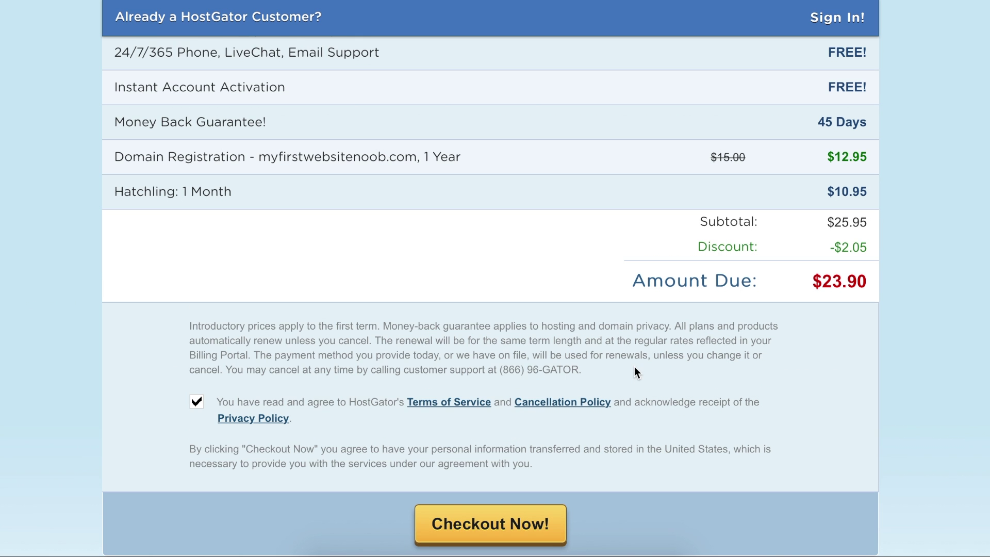
scroll(635, 369, "up", 3)
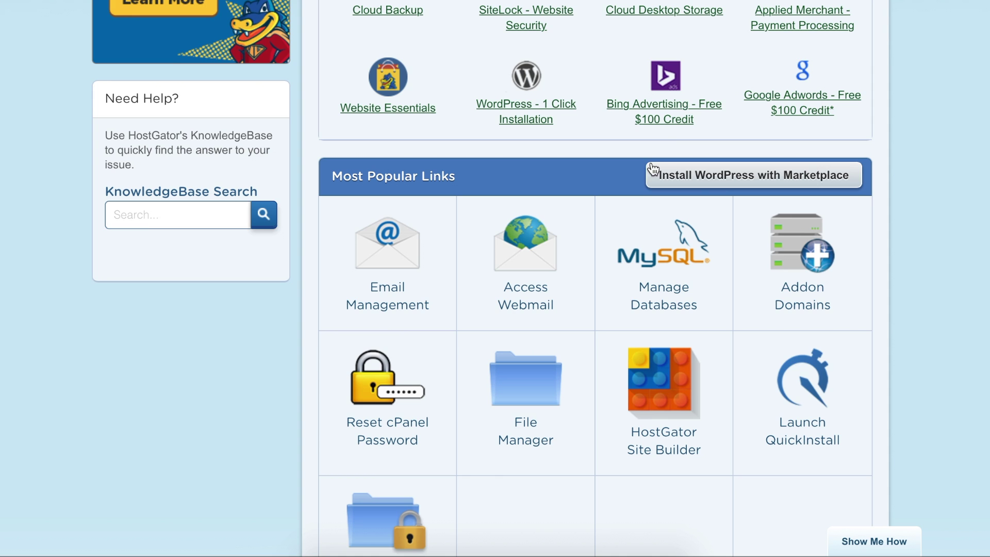
Step: Launch QuickInstall from the Most Popular Links section to open the Marketplace
scroll(650, 165, "up", 3)
scroll(652, 171, "up", 5)
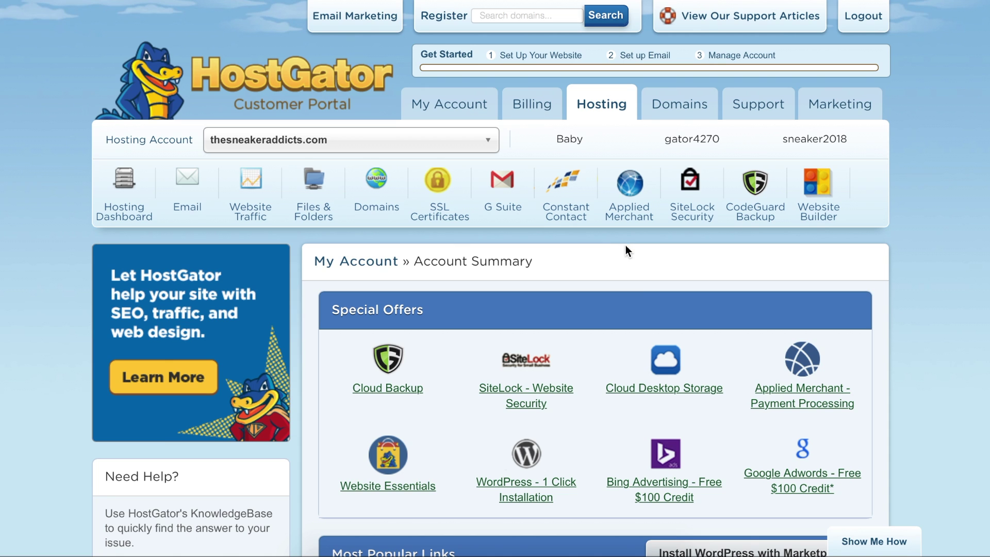
scroll(637, 283, "down", 1)
scroll(636, 282, "down", 2)
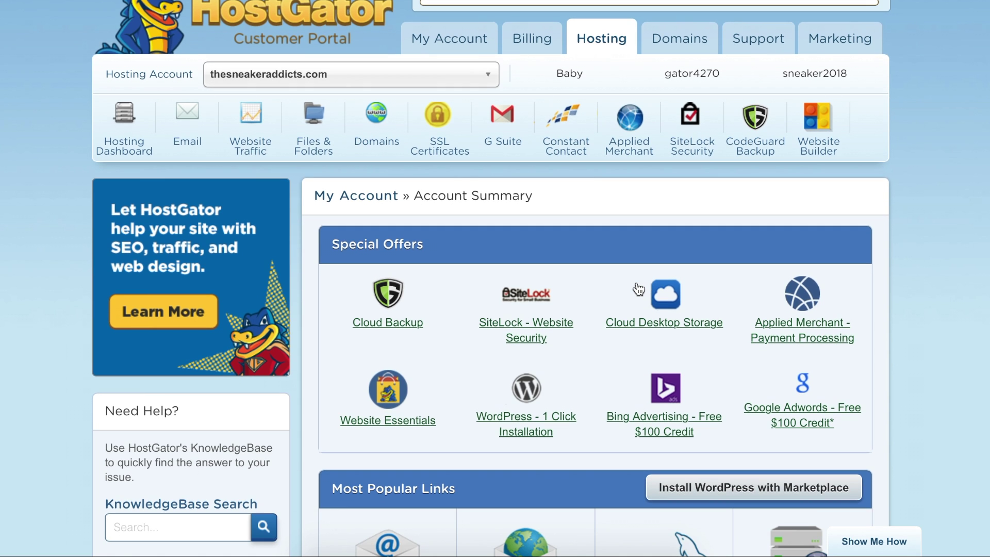
scroll(592, 309, "down", 2)
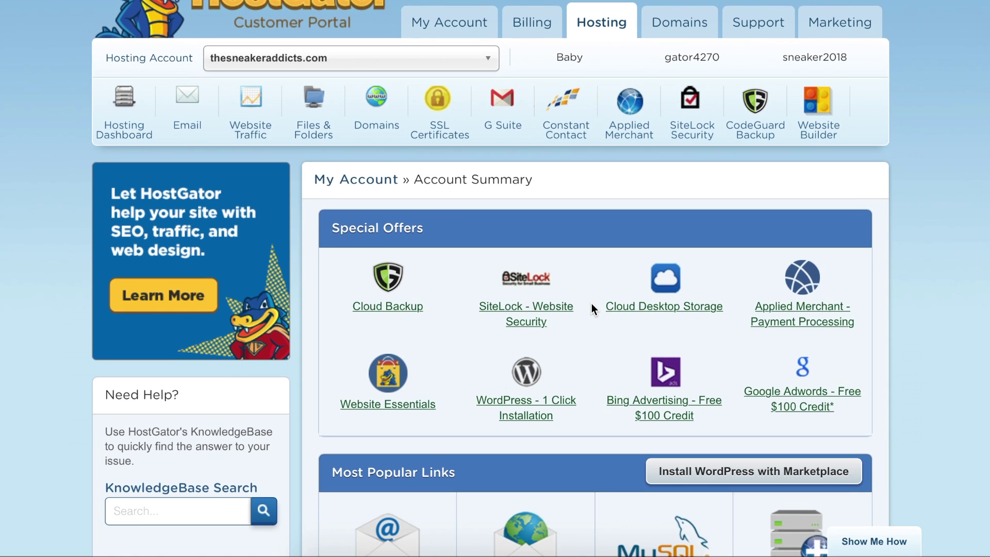
scroll(591, 149, "up", 5)
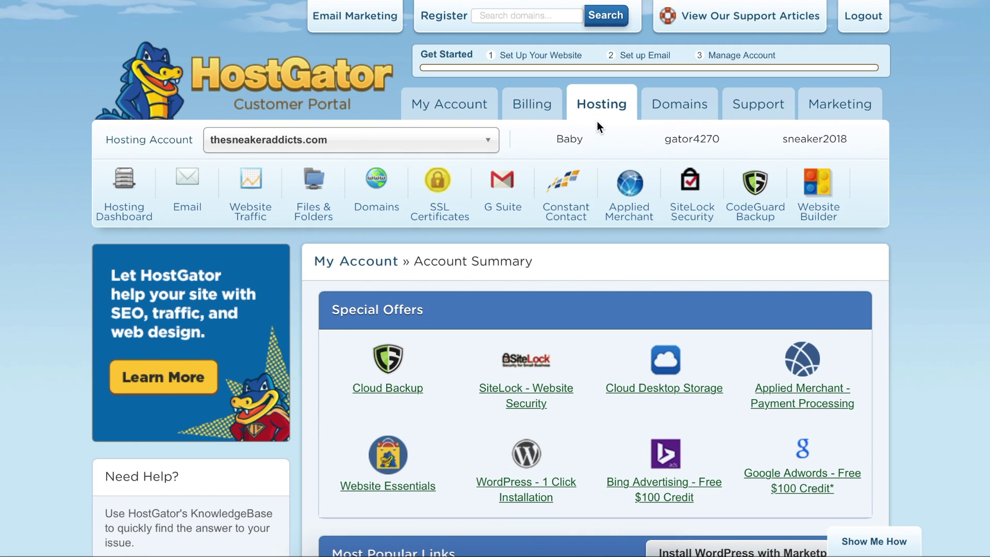
scroll(613, 243, "down", 10)
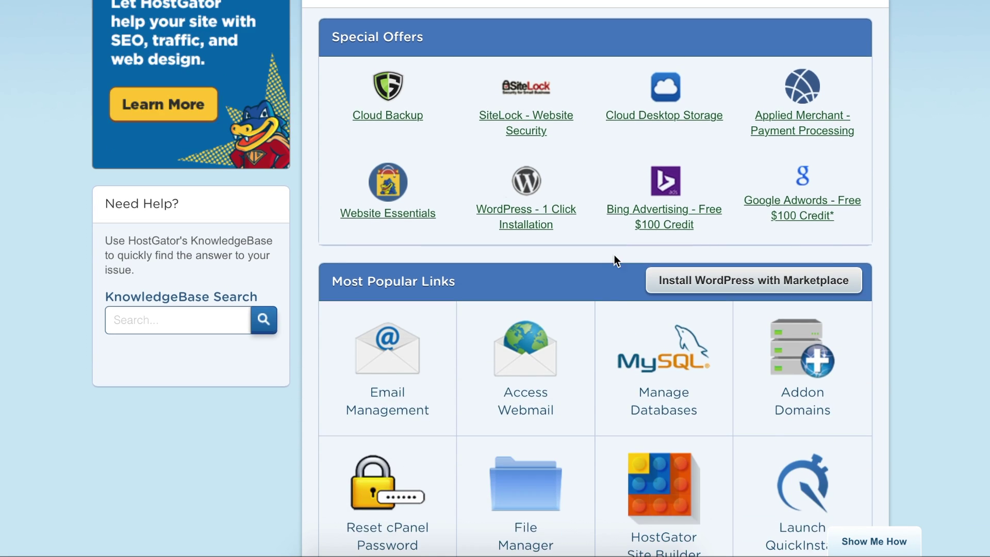
scroll(614, 254, "down", 5)
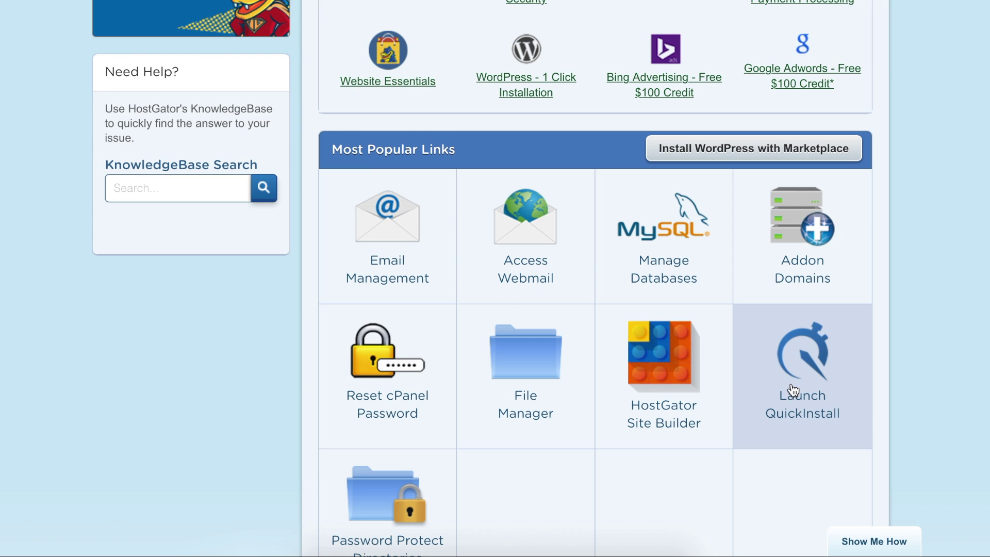
left_click(781, 357)
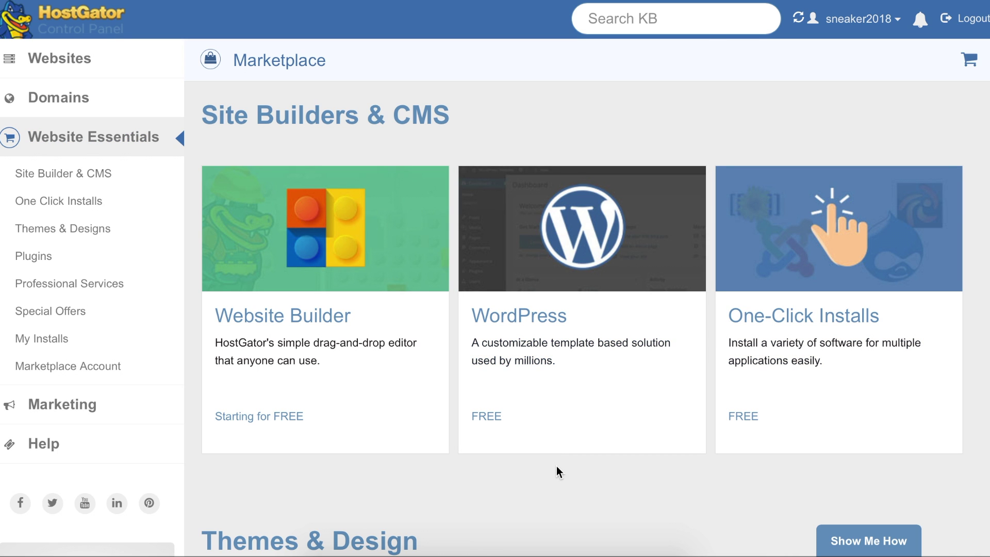
Step: Choose the WordPress card under Site Builders & CMS to reach the installation page
scroll(556, 466, "down", 5)
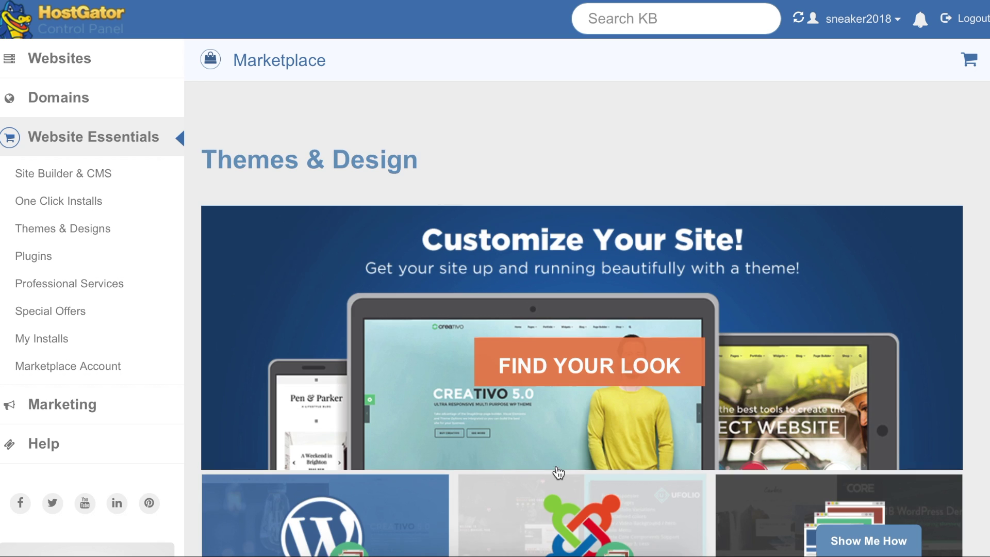
scroll(558, 472, "up", 5)
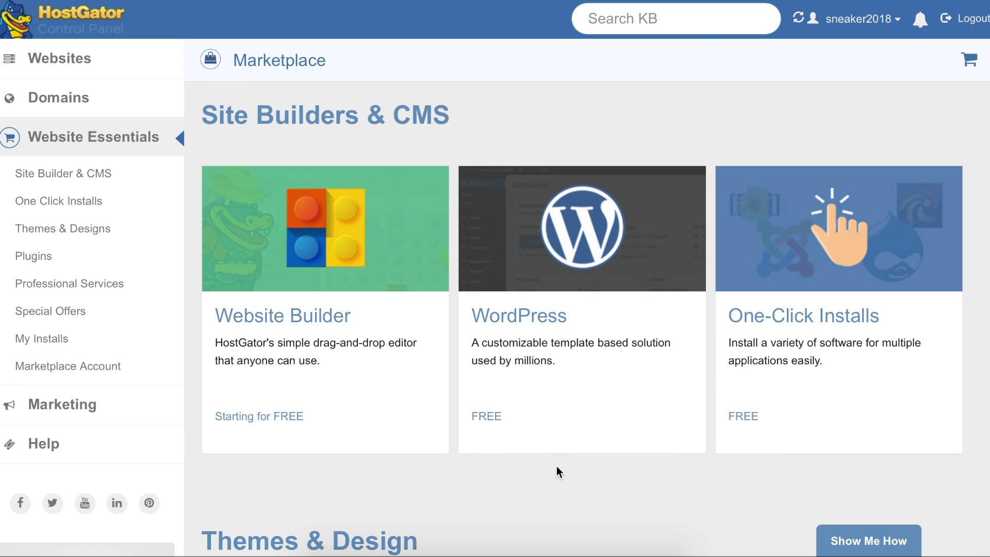
left_click(531, 285)
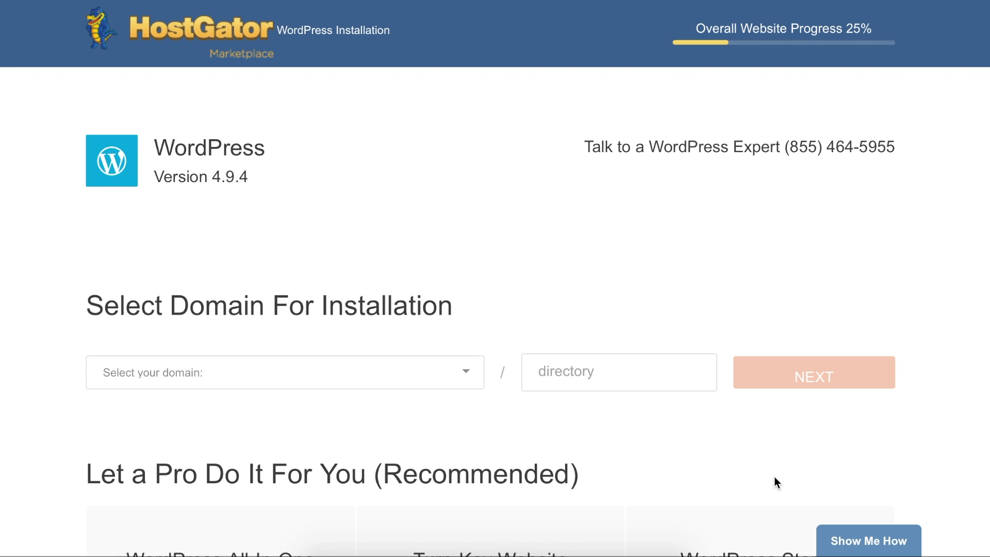
scroll(792, 493, "down", 1)
scroll(792, 490, "up", 1)
scroll(811, 191, "down", 3)
scroll(809, 201, "up", 3)
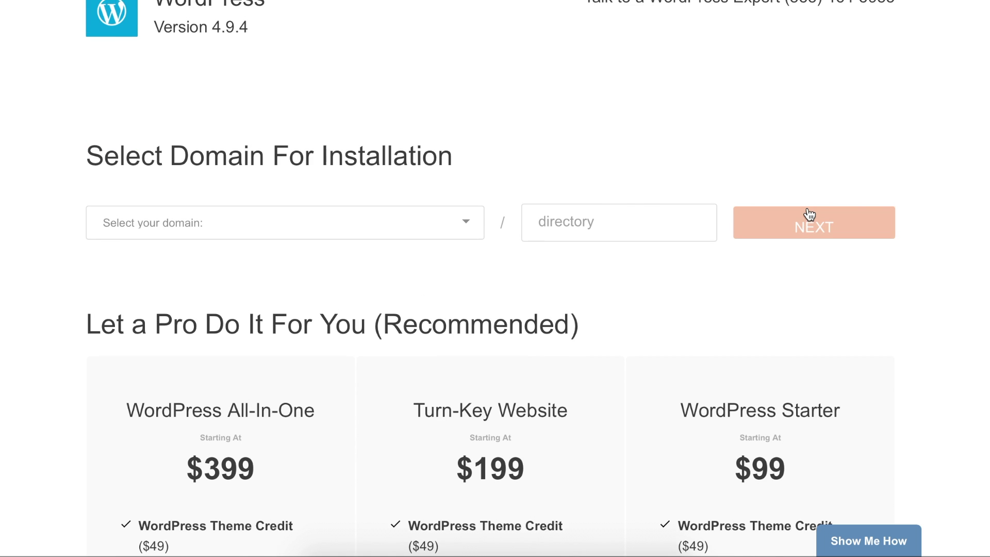